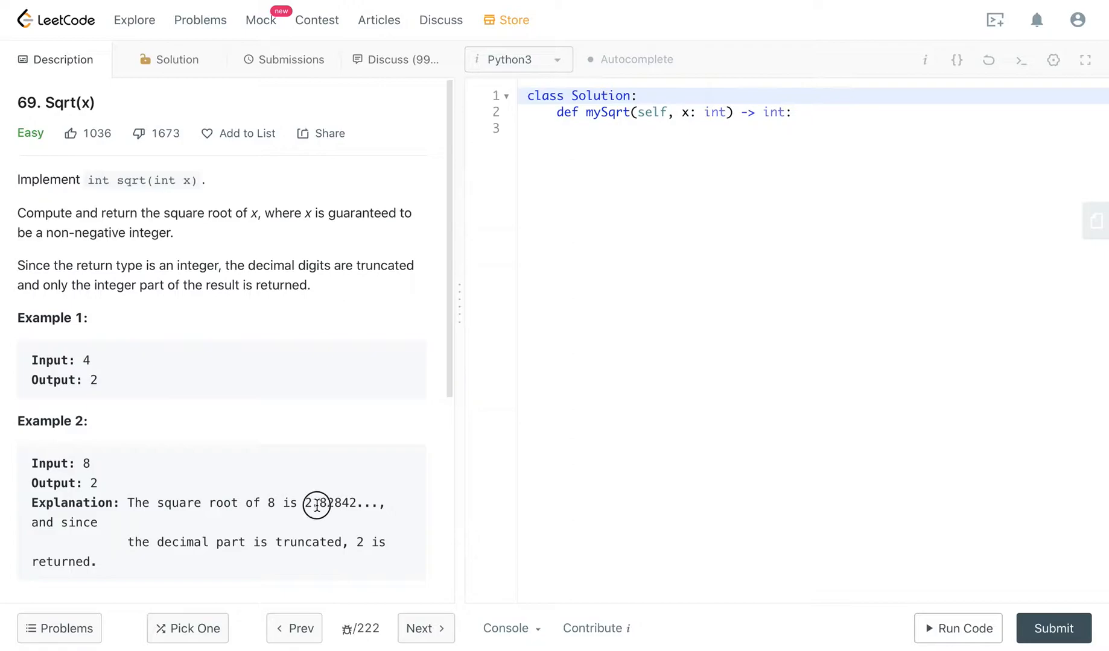
Step: Point out the square root value 2.82842 and its integer part 2 in Example 2
left_click_drag(321, 503, 397, 511)
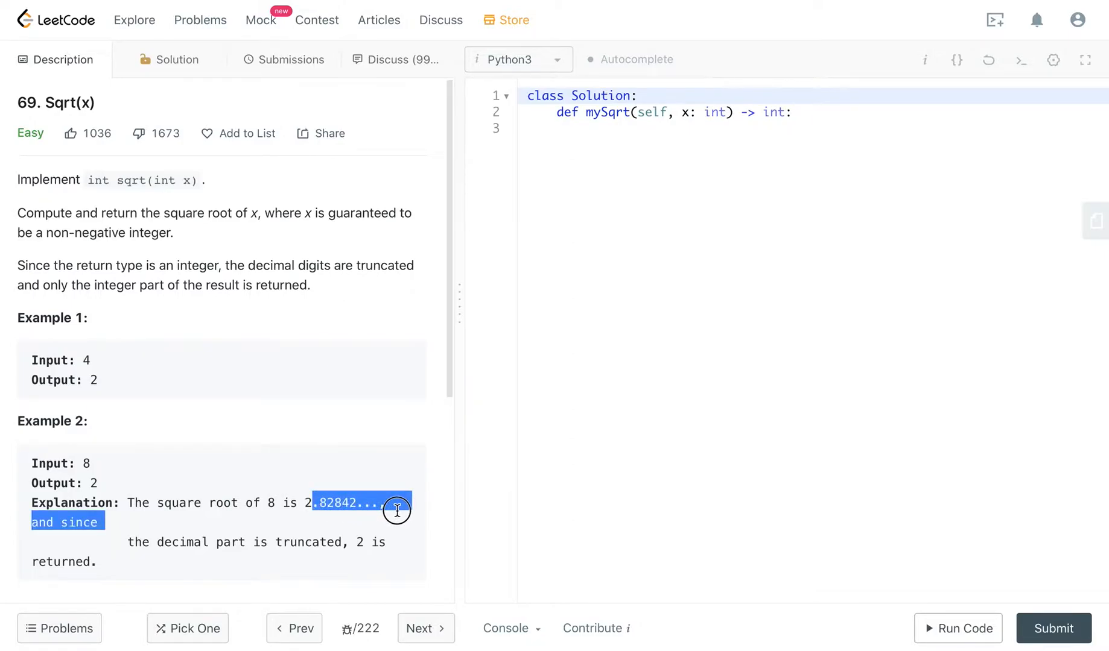
left_click(337, 516)
left_click_drag(305, 503, 313, 504)
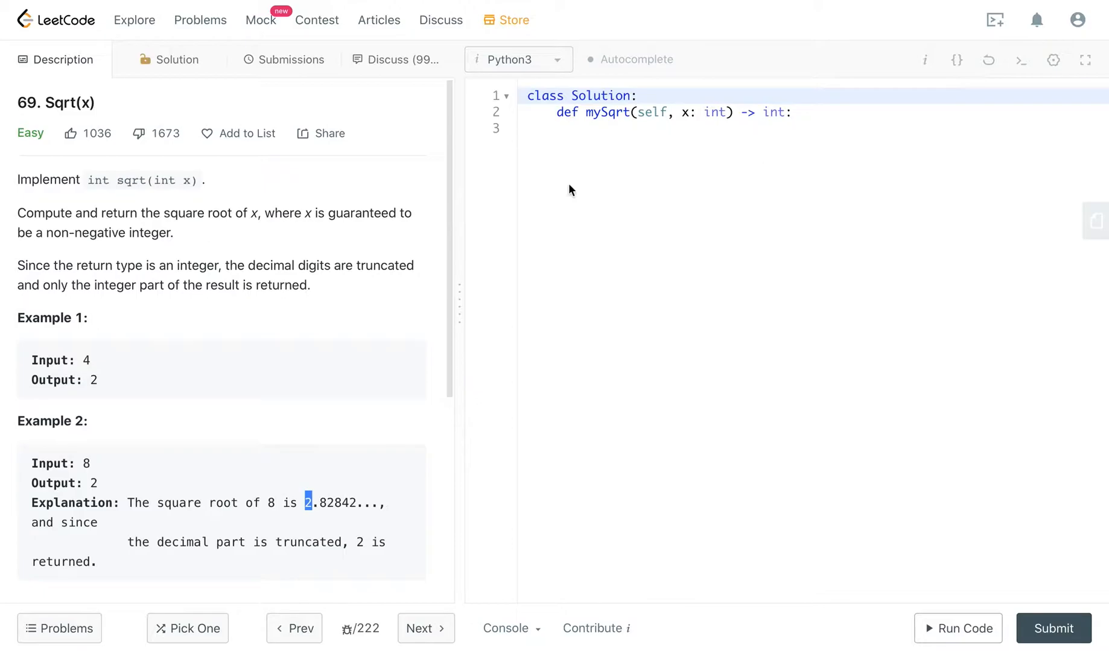
Step: Write int(math.sqrt(x)) on line 3 of mySqrt and highlight the math.sqrt call
left_click(603, 131)
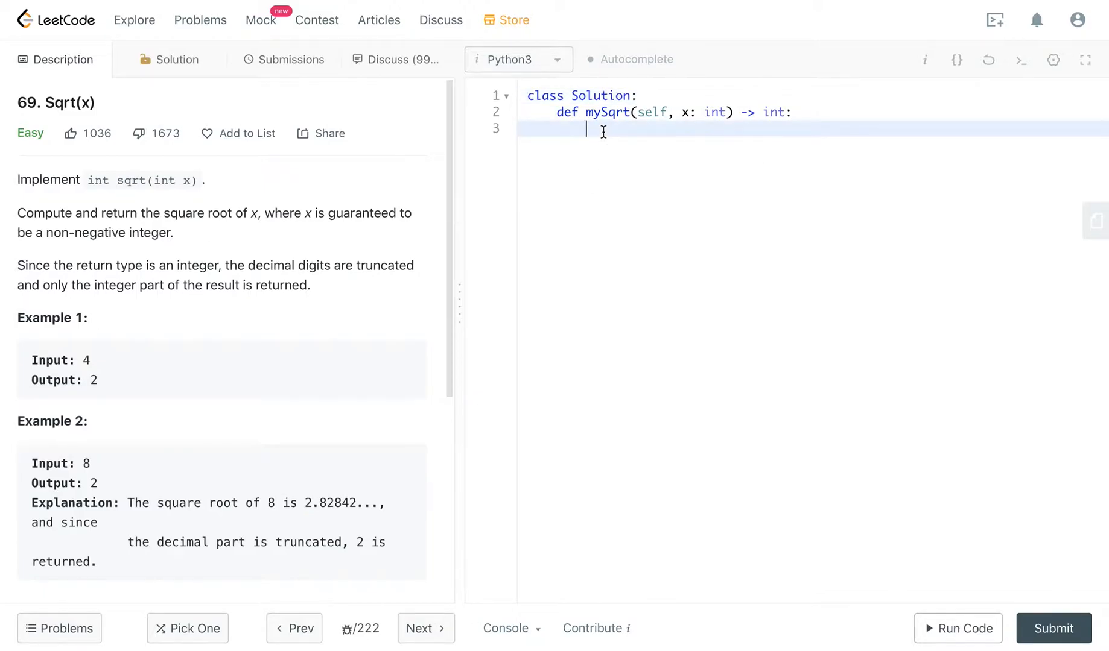
type("math.")
type("sqrt(")
type("x")
left_click(587, 130)
type("int(")
left_click(716, 128)
type(")")
left_click_drag(617, 129, 681, 129)
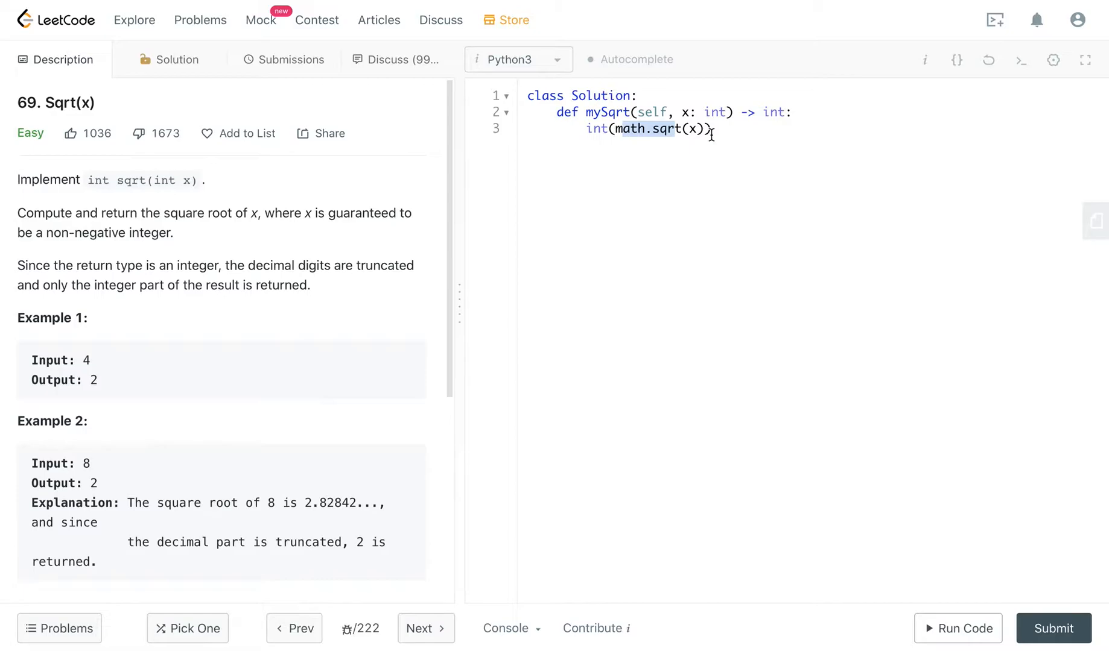
Step: Comment out the square-root line as '# 8' and add the comment '# 0 1 2 3 4 5 6 7 8' below it
left_click_drag(711, 130, 589, 130)
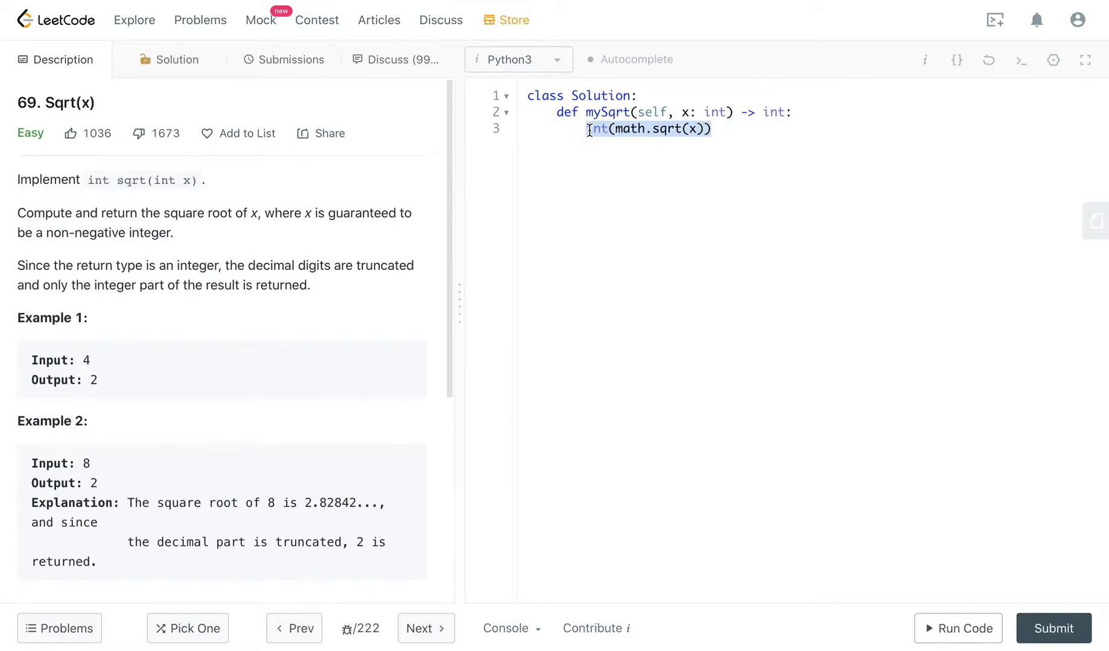
key("ctrl+slash")
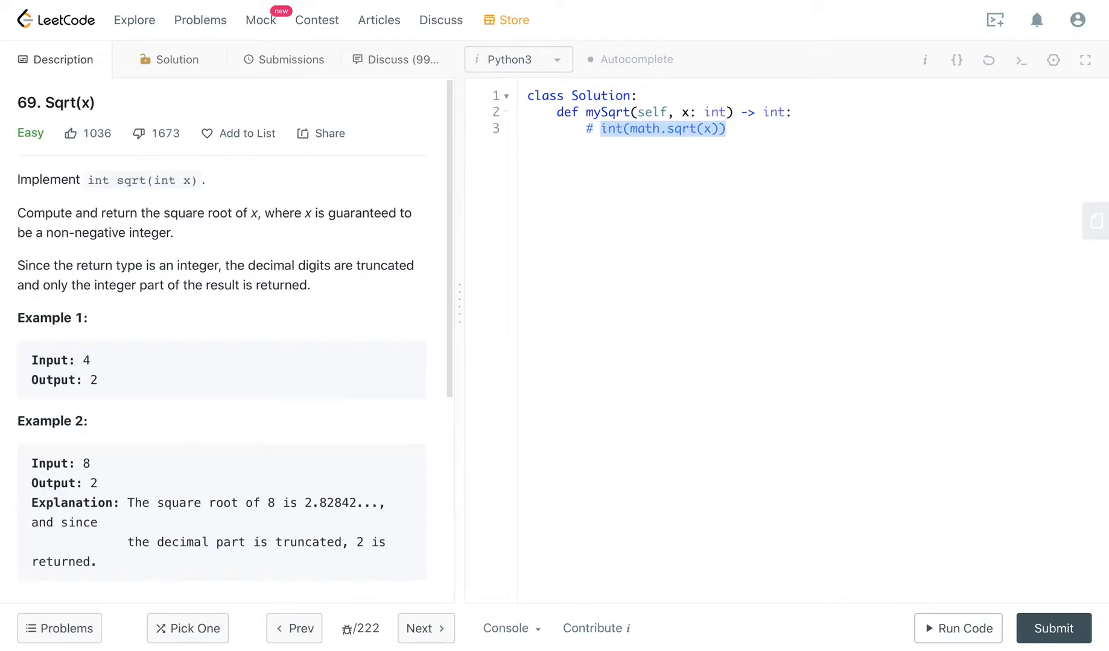
type("8")
key("Return")
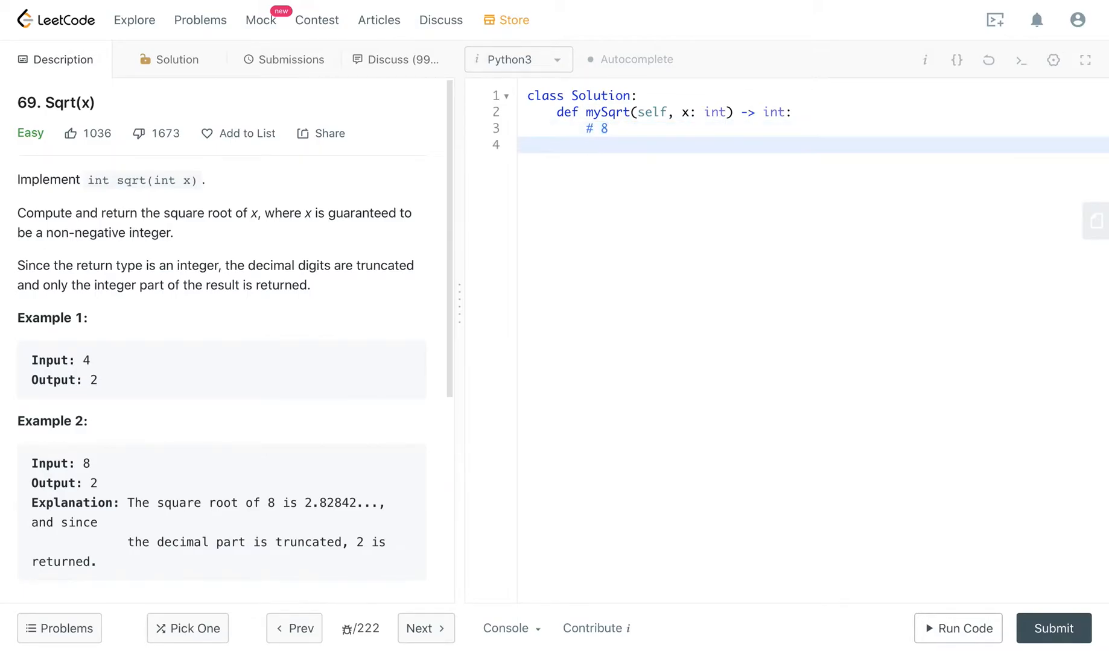
type("#")
key("Tab")
key("Tab")
type("0 ")
type("1 ")
type("2 3 4 ")
type("5 6 ")
type("7 8")
left_click(596, 128)
left_click_drag(601, 145, 728, 147)
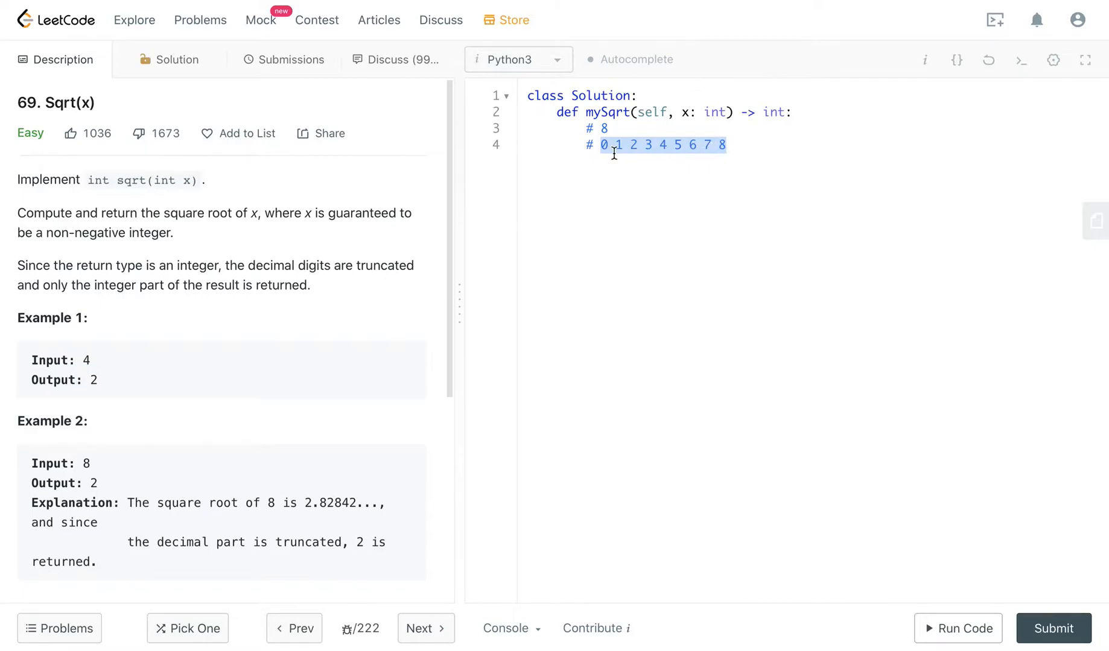
Step: Add the loop line 'for i in range(x+1)' on line 5 and point back at the candidate numbers
left_click(732, 145)
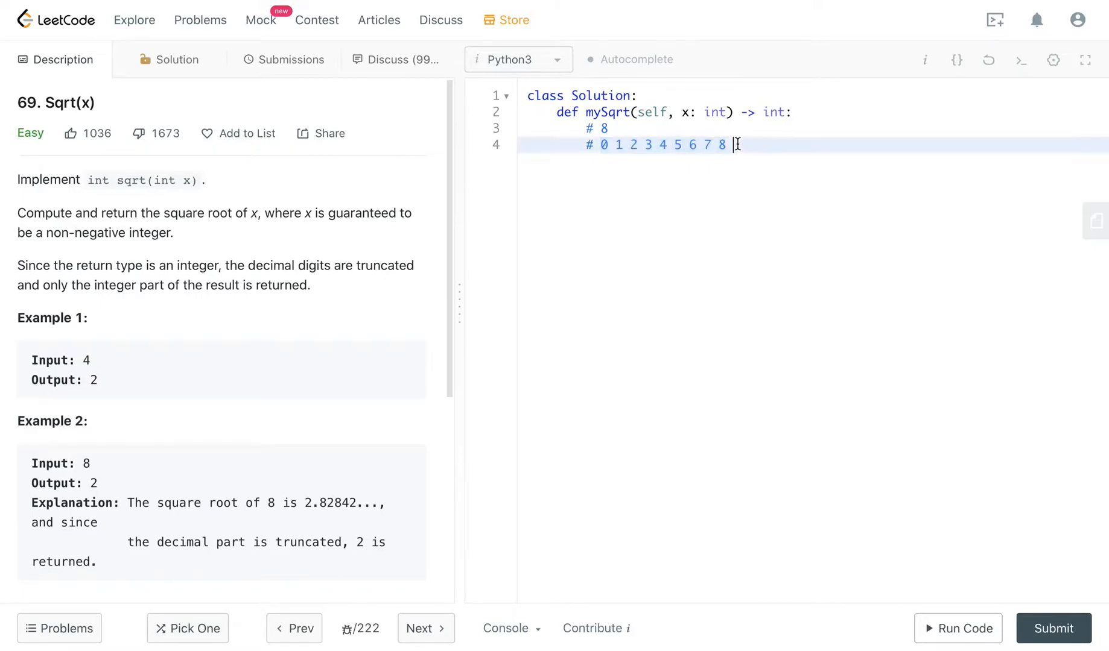
key("Return")
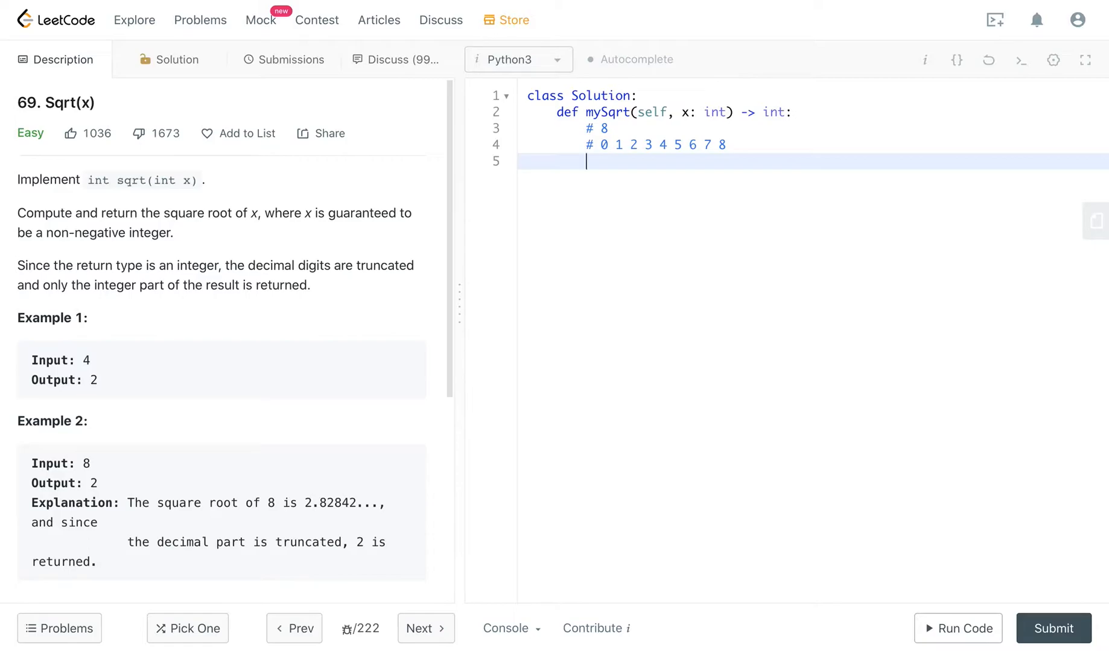
type("for ")
type("in ")
type("in")
key("BackSpace")
key("BackSpace")
key("BackSpace")
key("BackSpace")
type("i in r")
type("ange(x")
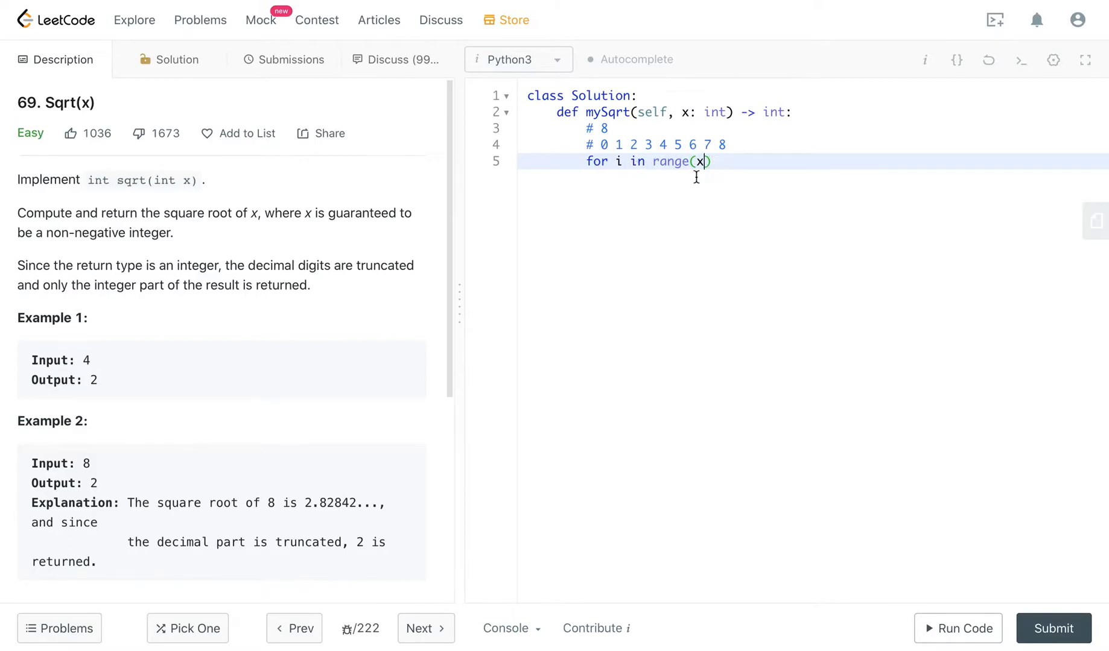
type("+1")
left_click(609, 129)
type("879809809809808")
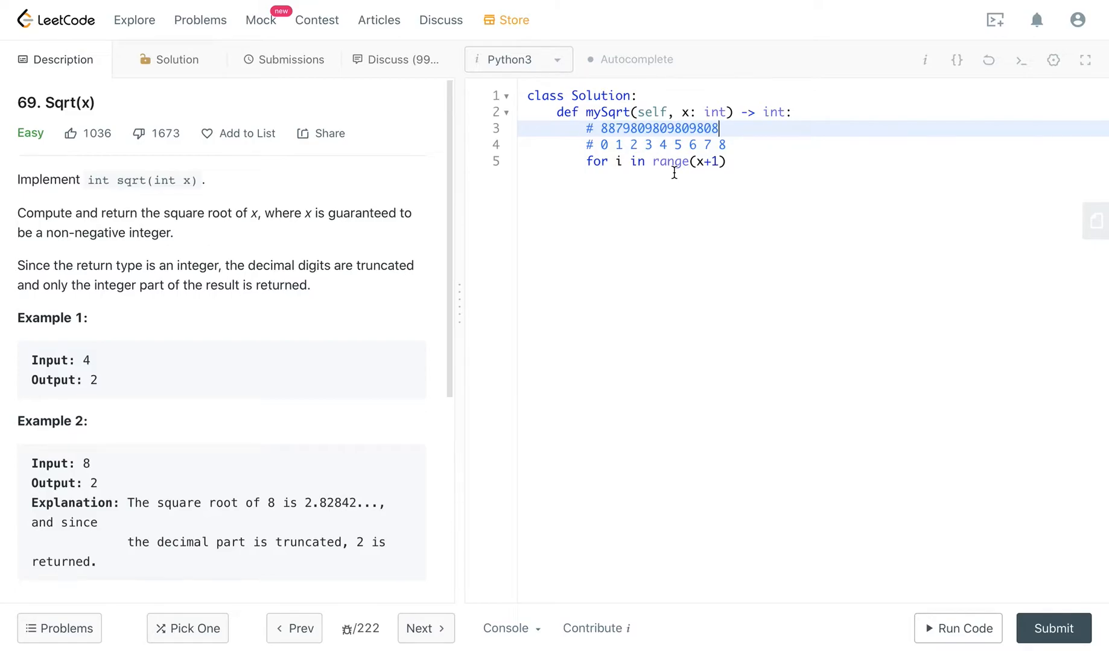
left_click_drag(600, 145, 727, 145)
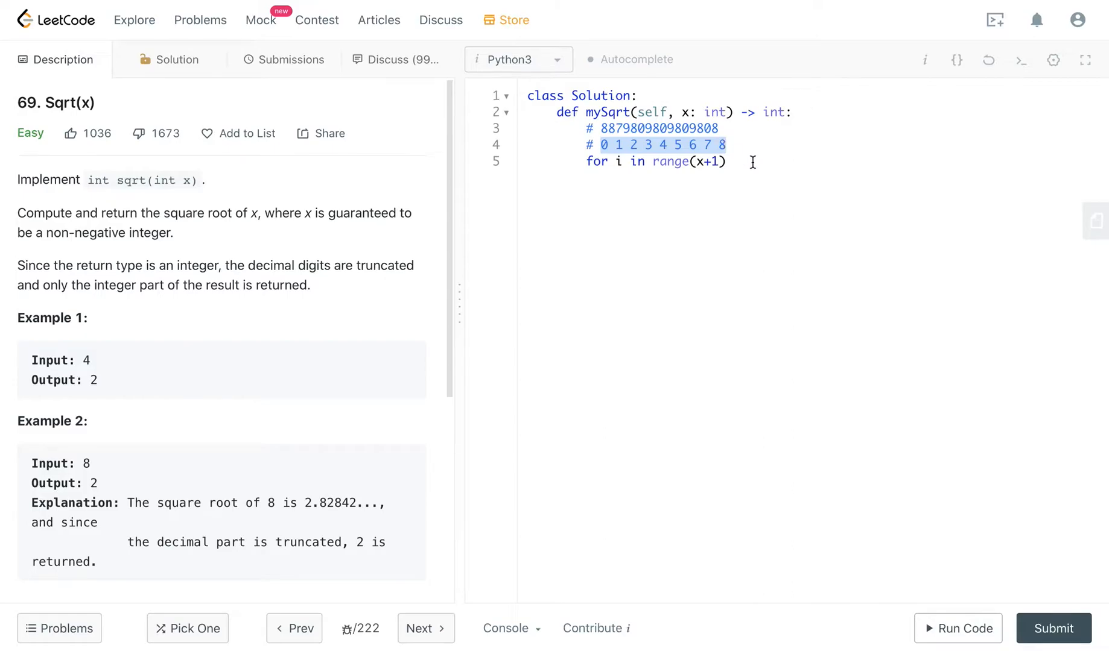
Step: Replace the for-loop on line 5 with the note 'binary search' and highlight it
left_click_drag(728, 162, 584, 163)
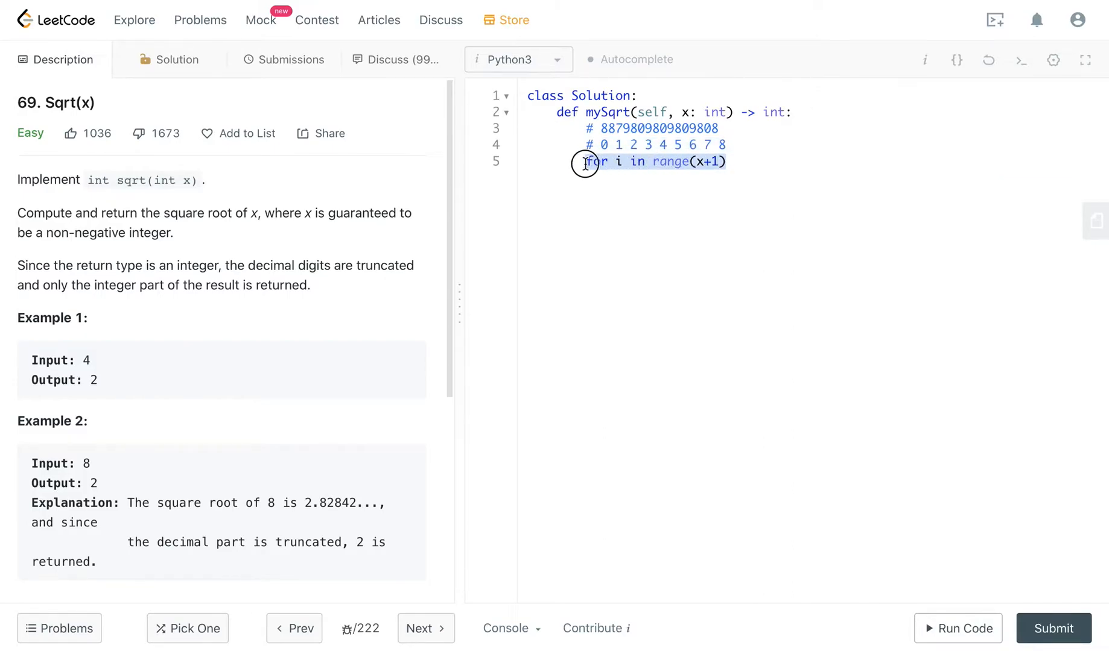
key("BackSpace")
type("bin")
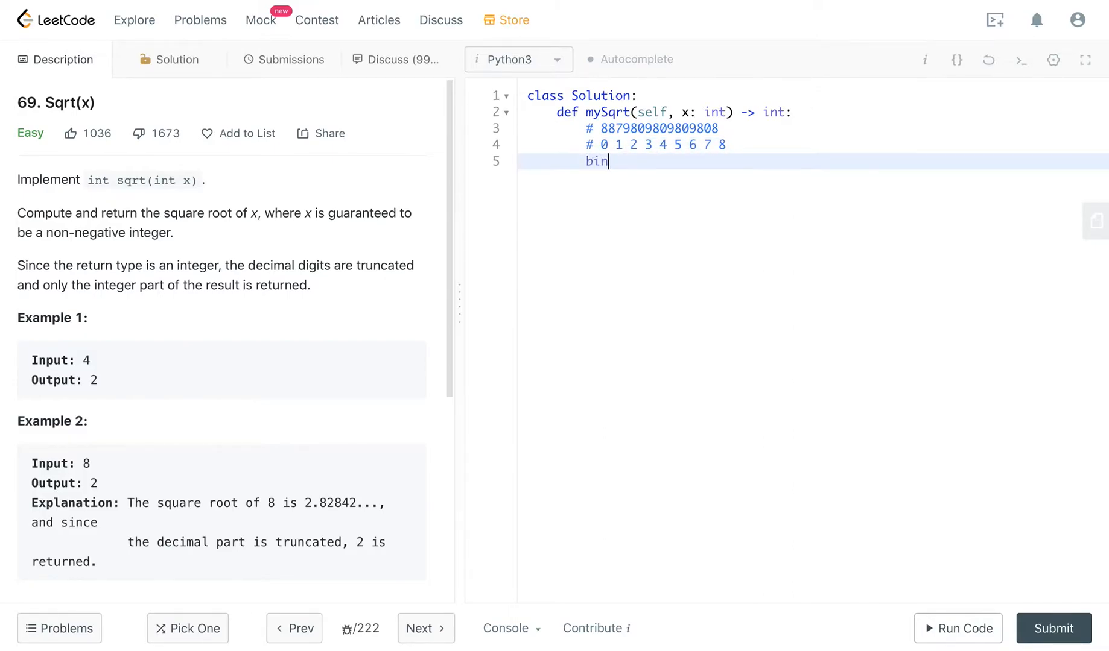
type("ary search")
left_click_drag(585, 161, 681, 165)
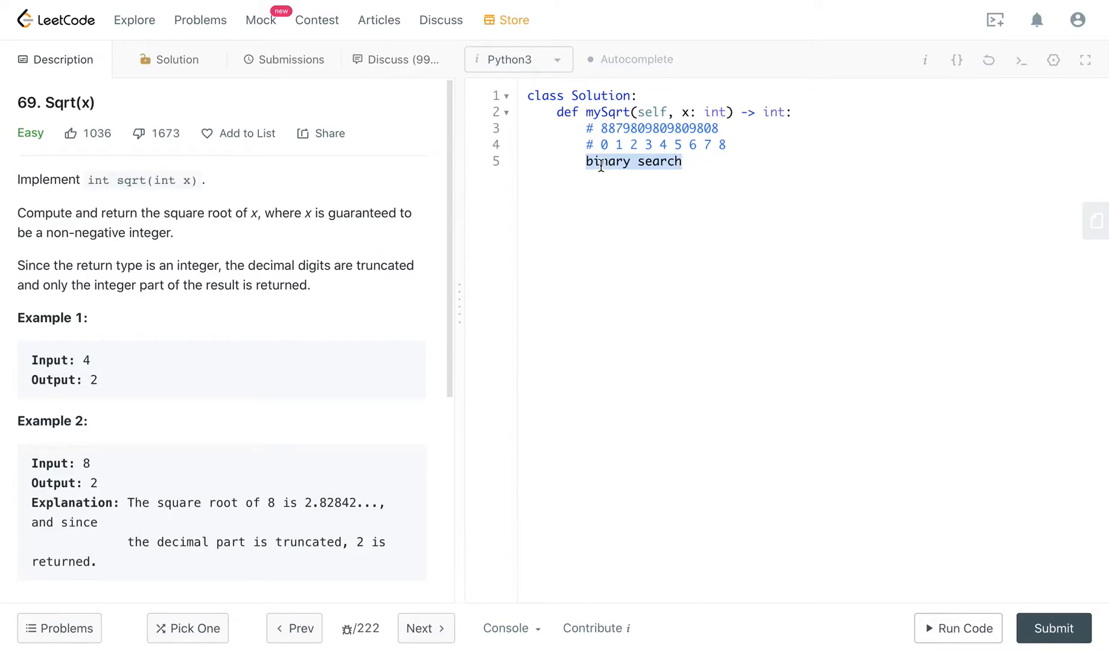
left_click(760, 161)
left_click(602, 143)
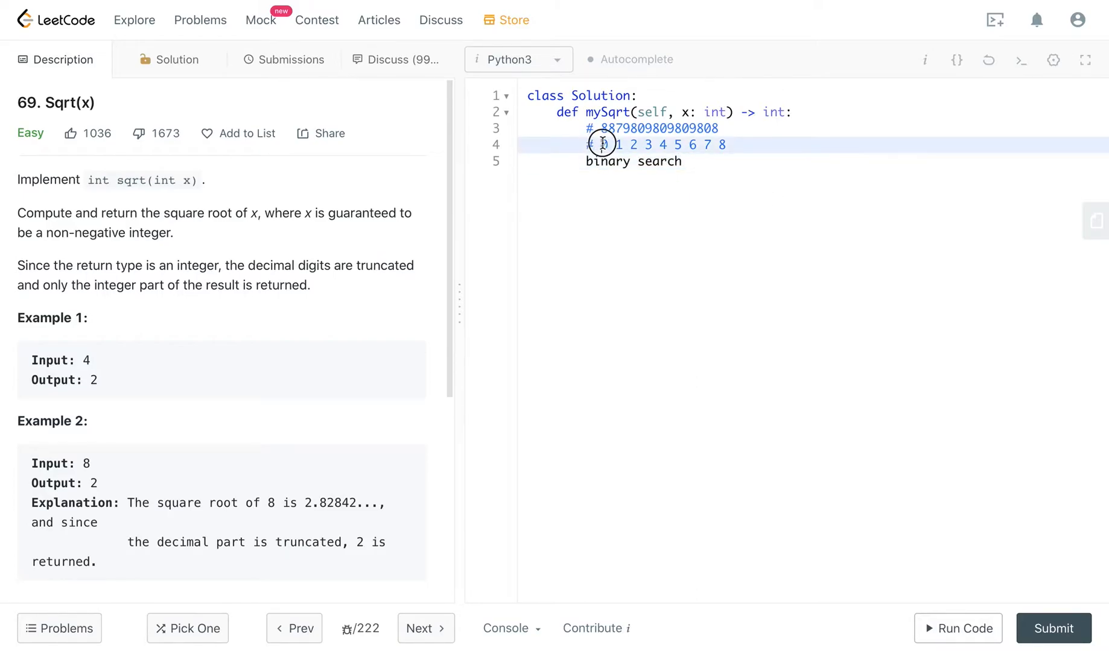
left_click_drag(602, 144, 725, 144)
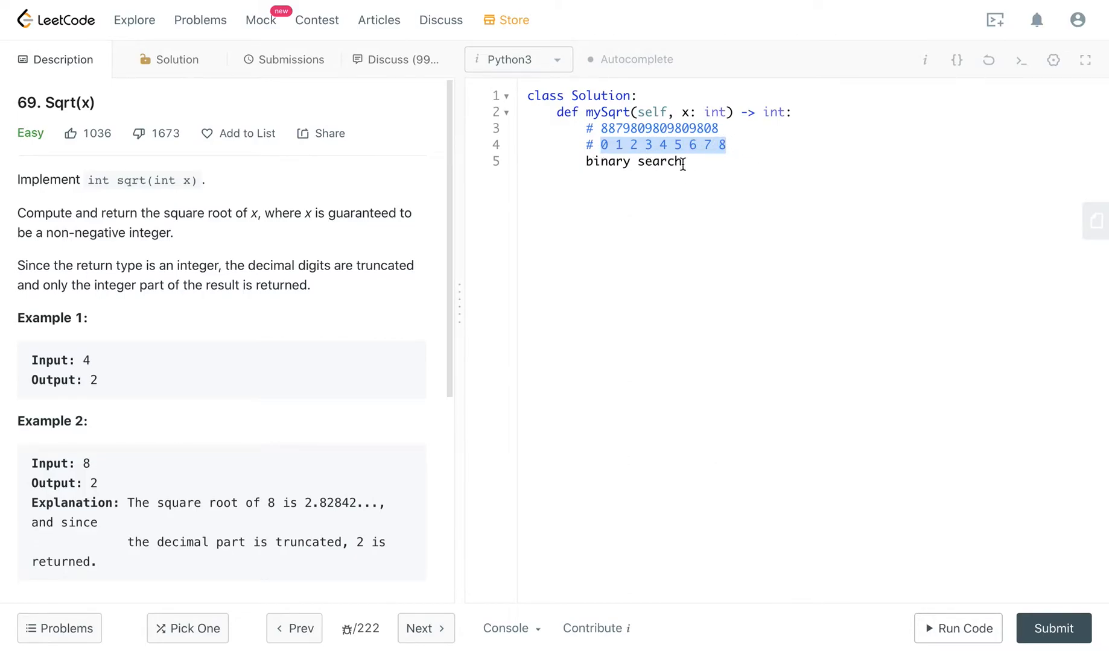
left_click(711, 172)
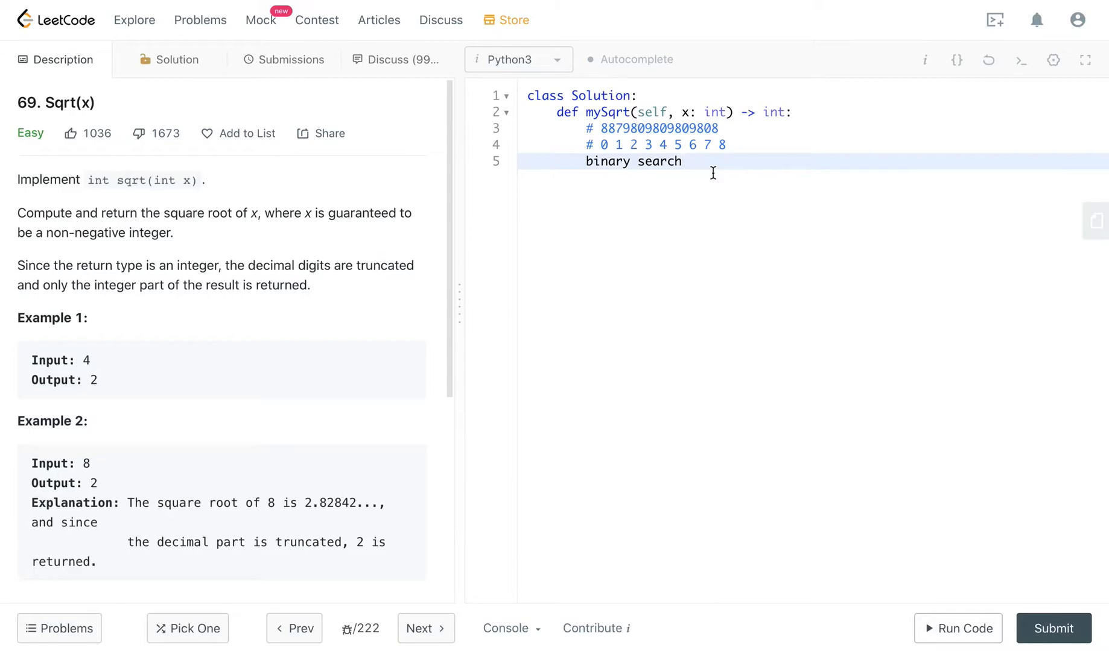
left_click_drag(702, 145, 713, 146)
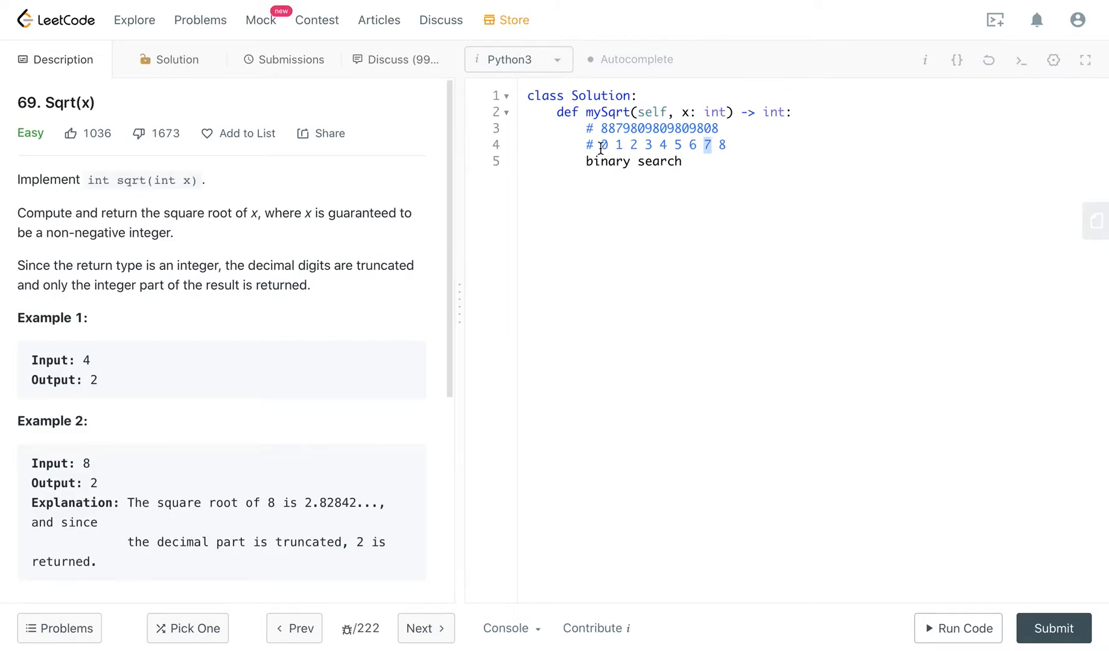
double_click(663, 145)
double_click(663, 145)
left_click_drag(660, 145, 720, 145)
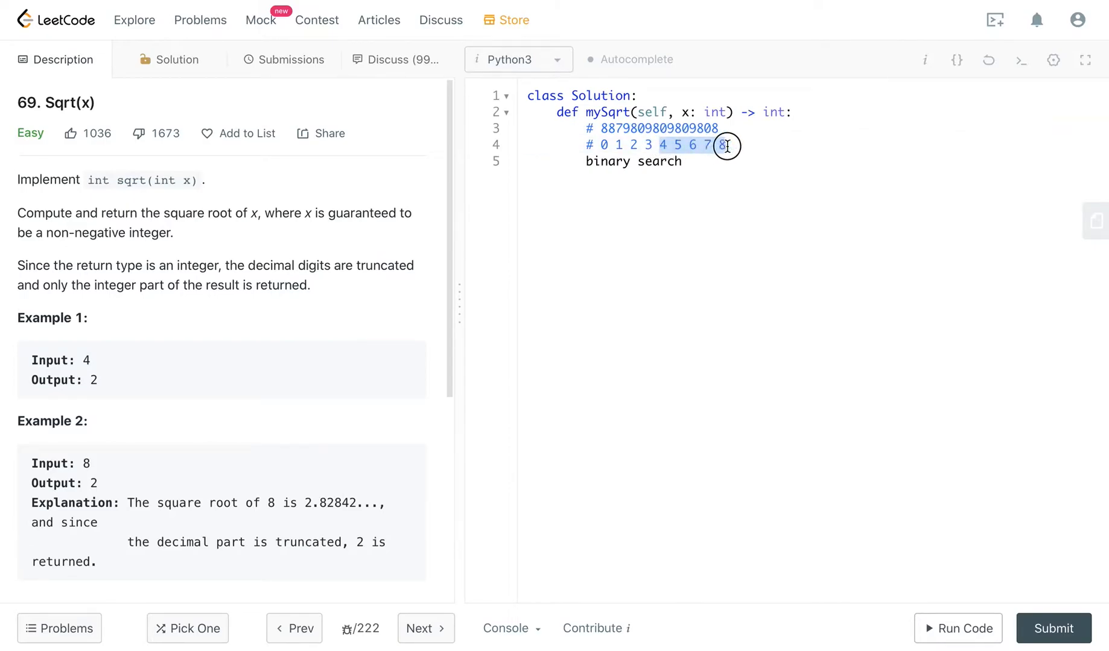
left_click(719, 161)
double_click(693, 144)
left_click(712, 160)
double_click(708, 146)
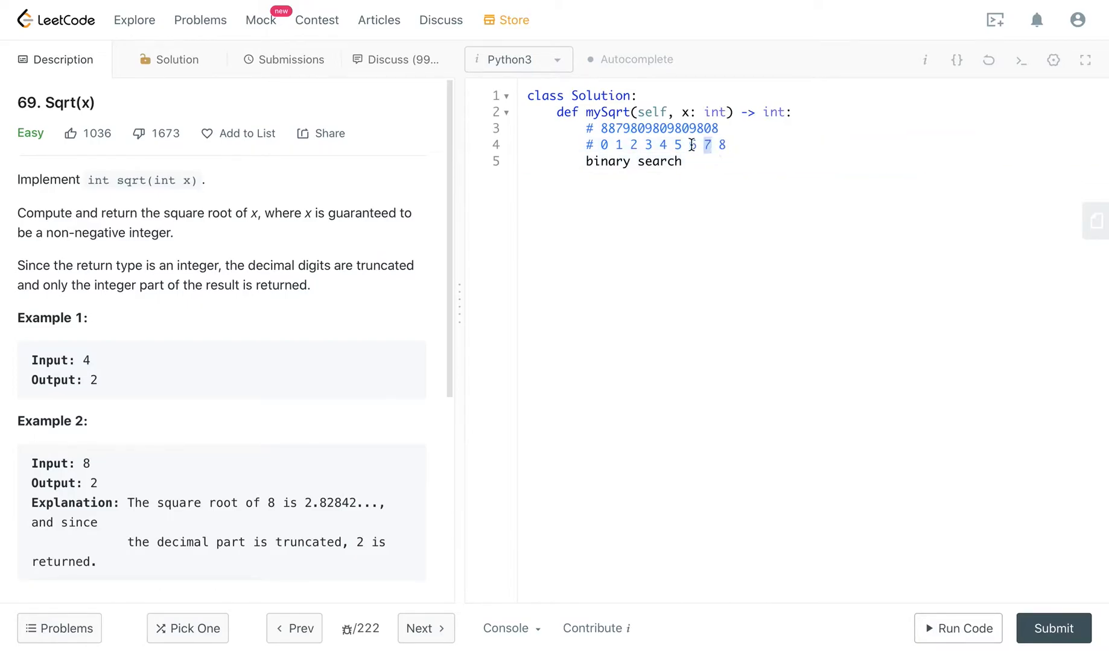
left_click(705, 148)
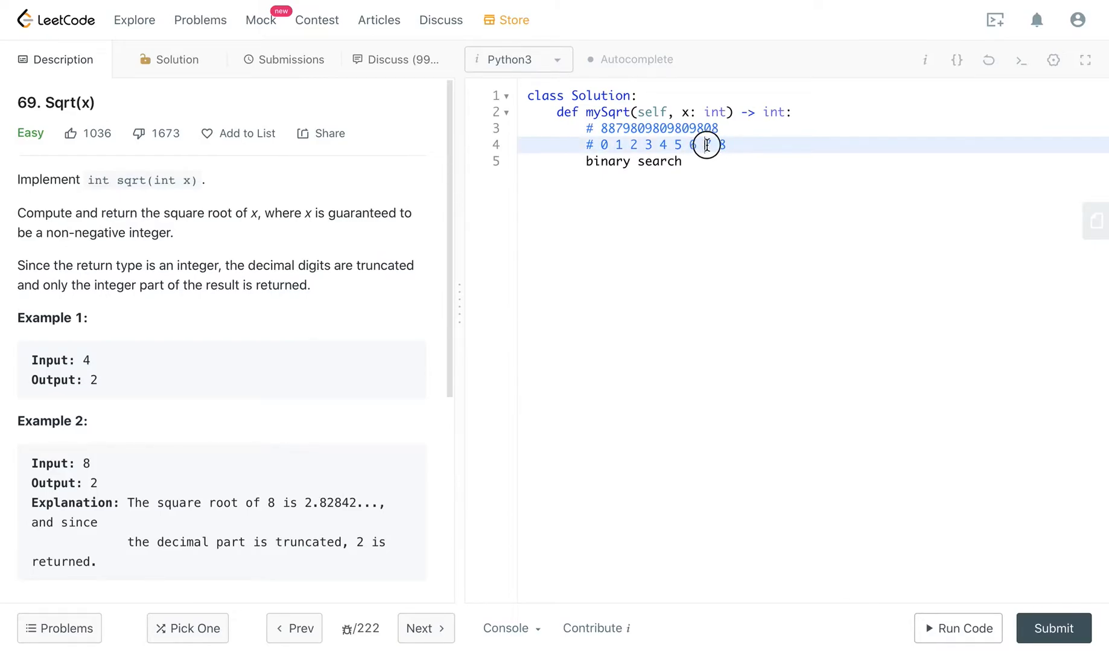
double_click(707, 145)
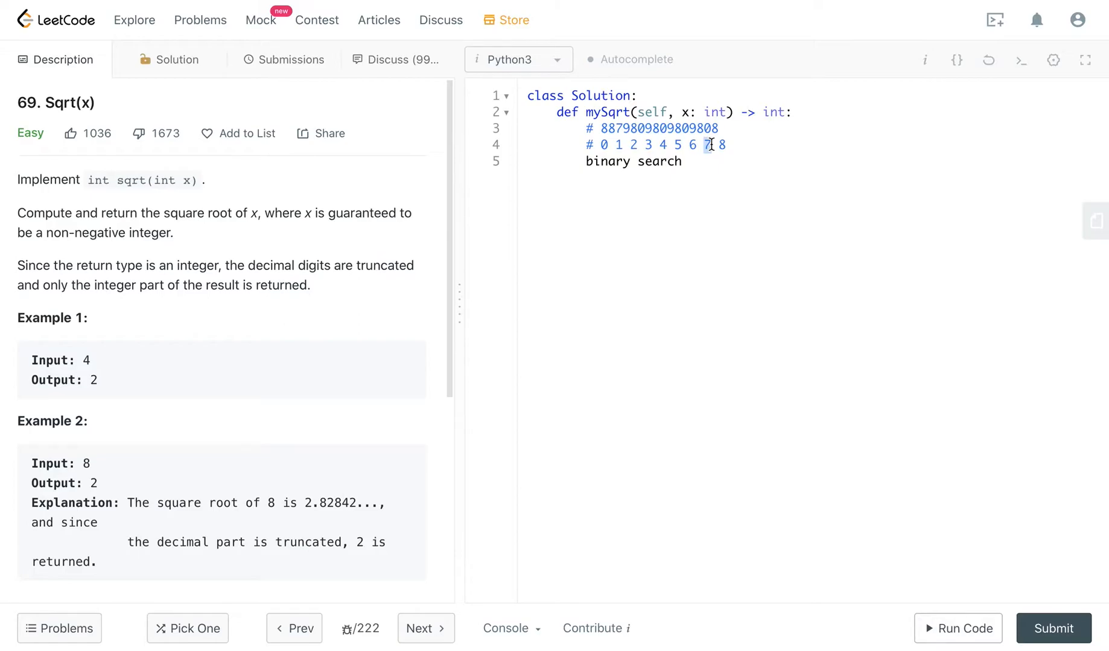
left_click_drag(586, 161, 686, 163)
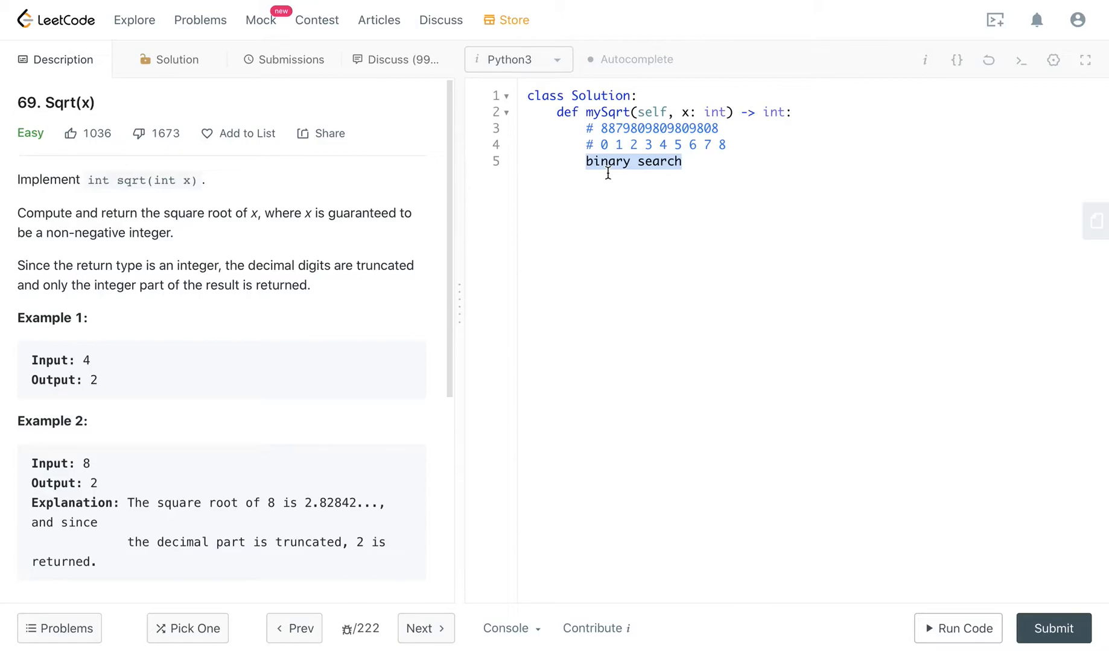
left_click(672, 164)
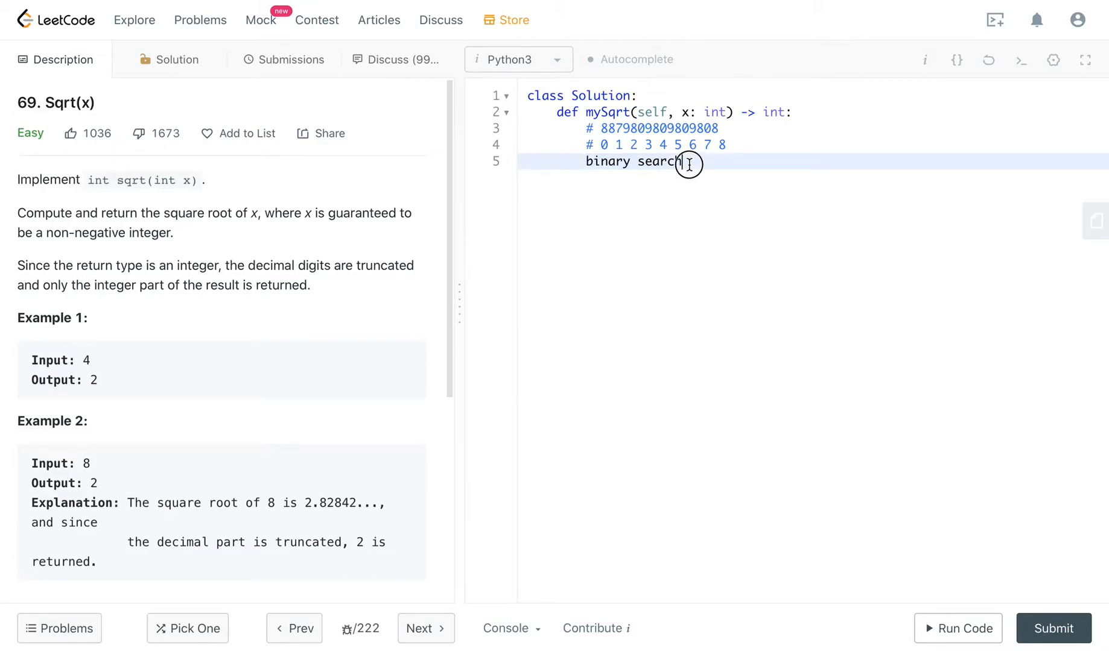
left_click_drag(688, 161, 503, 136)
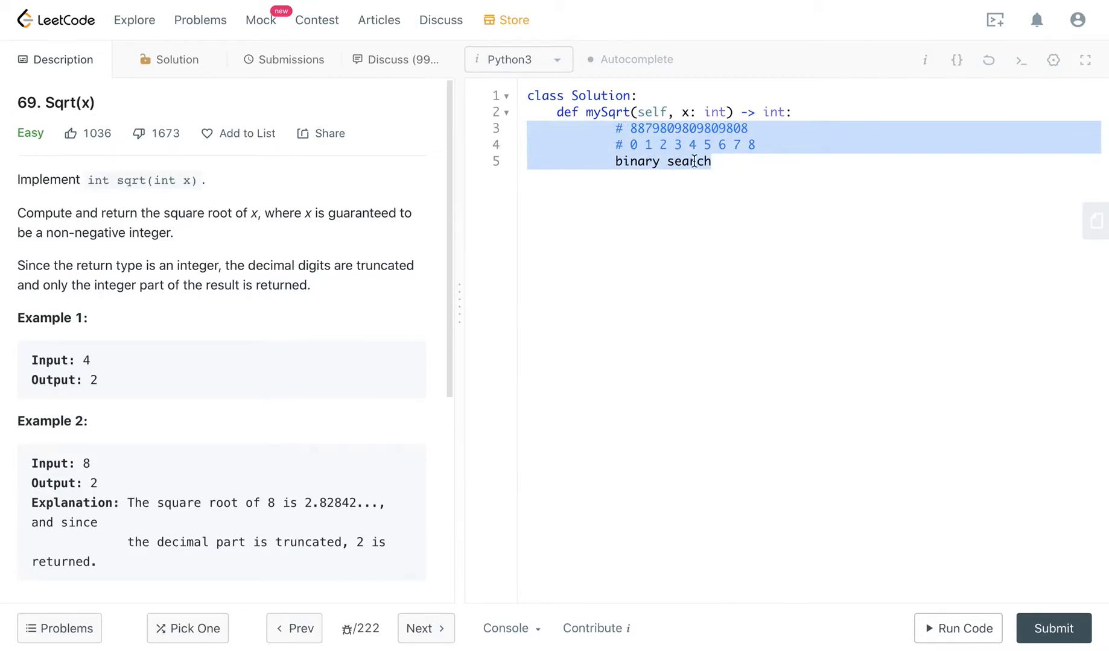
Step: Remove the scratch comments and note and write the corner-case check 'if x < 2: return x'
key("BackSpace")
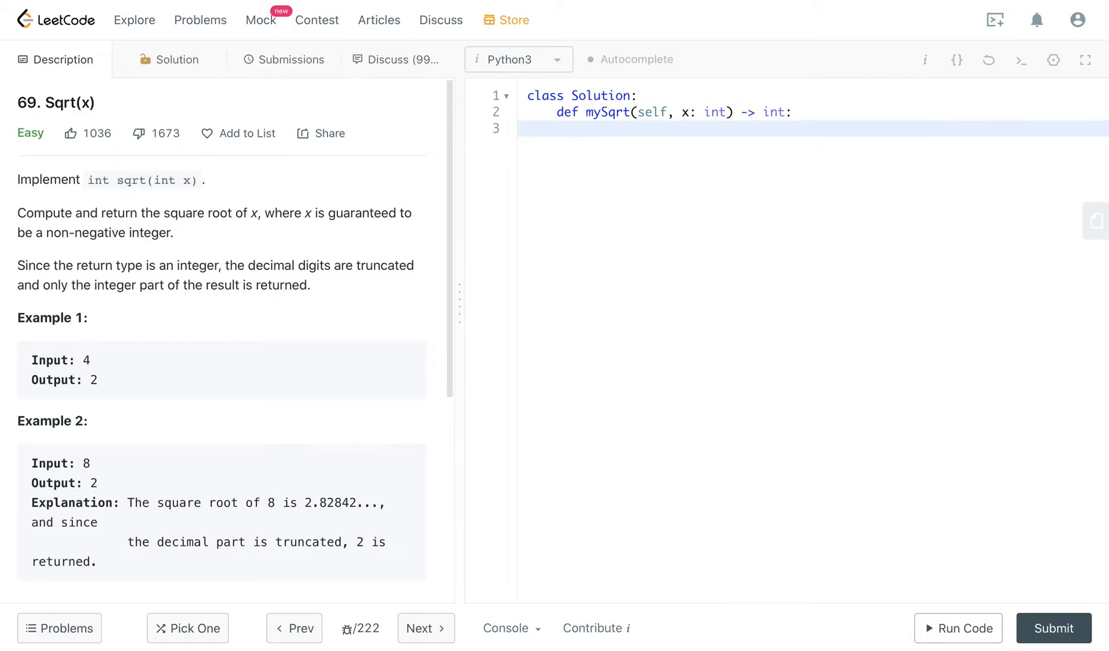
type("if x")
type(" <2:")
key("Return")
type("return ")
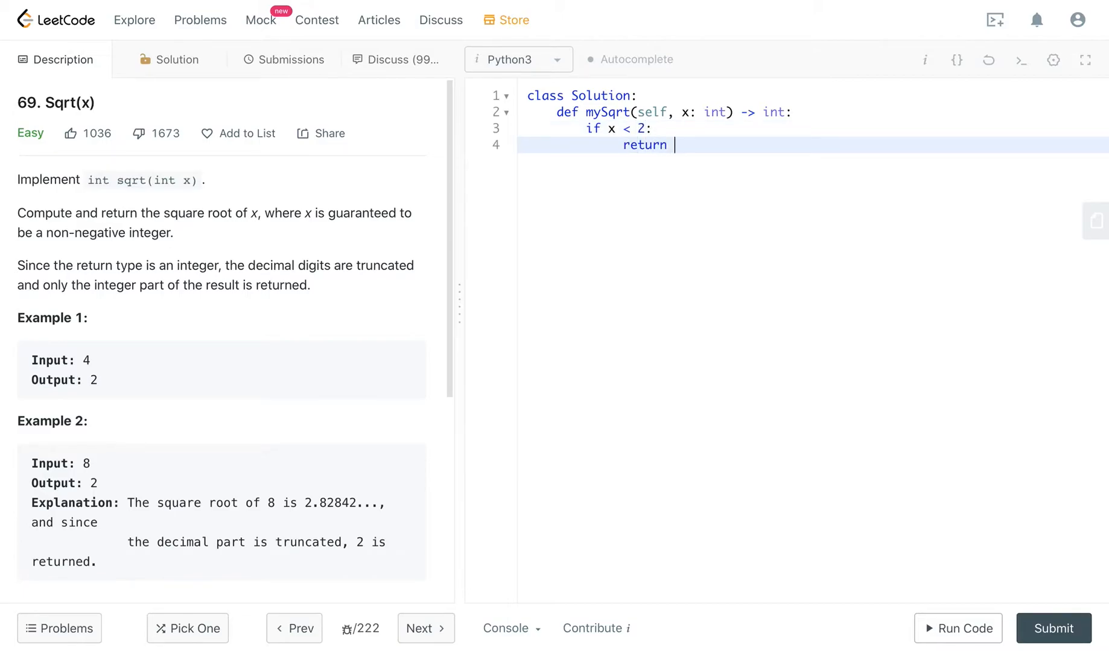
type("x")
key("Return")
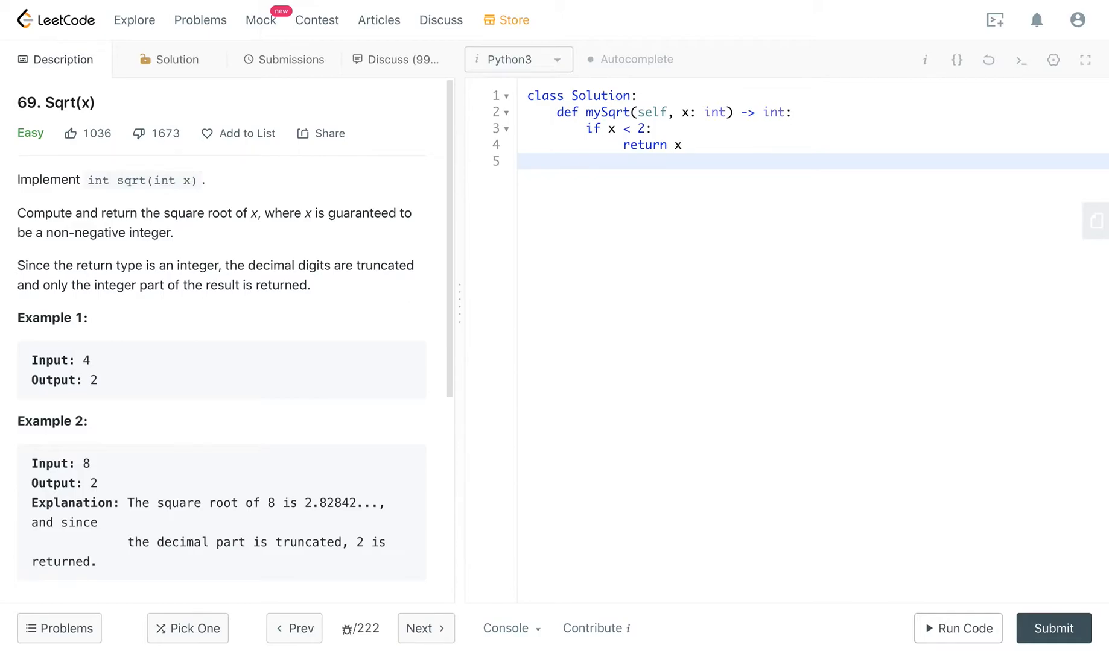
type("low = ")
type("0")
Step: Add the bounds 'low = 0' and 'high = x' and point at the corner-case check
key("BackSpace")
type("0")
key("Return")
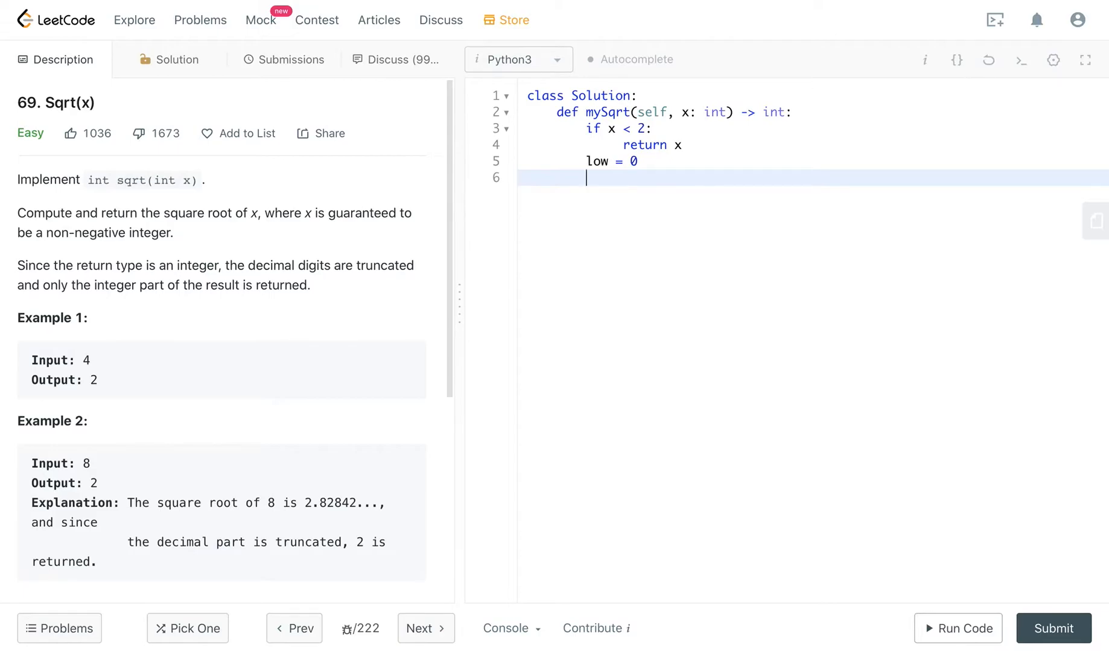
type("high")
type(" =")
key("BackSpace")
key("BackSpace")
type("= x")
left_click_drag(586, 128, 684, 144)
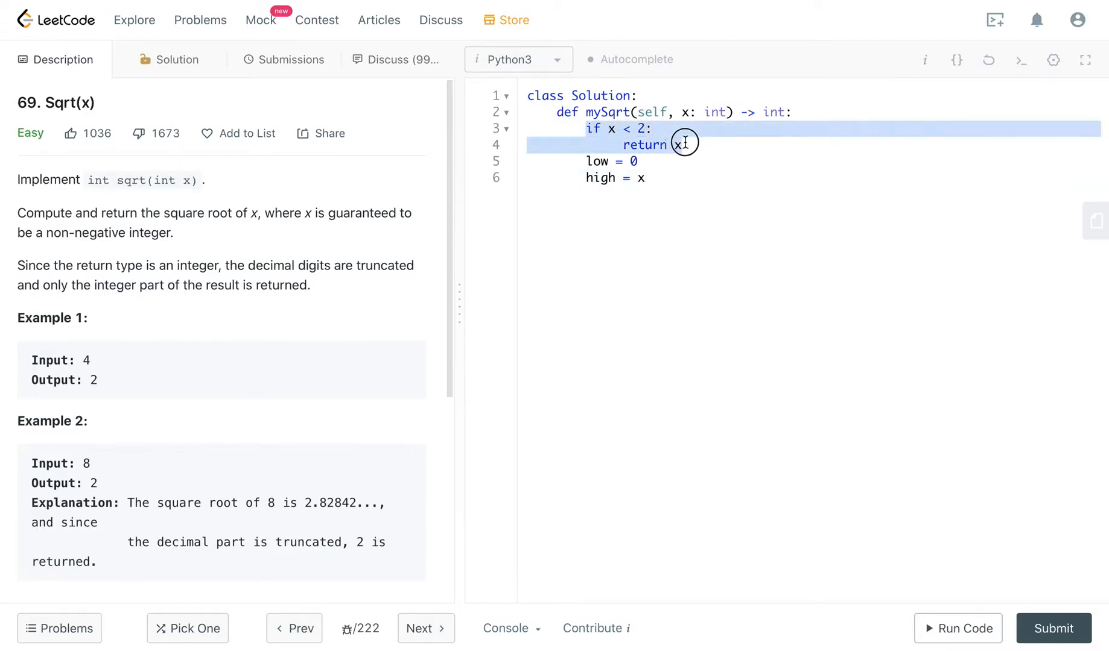
left_click(675, 178)
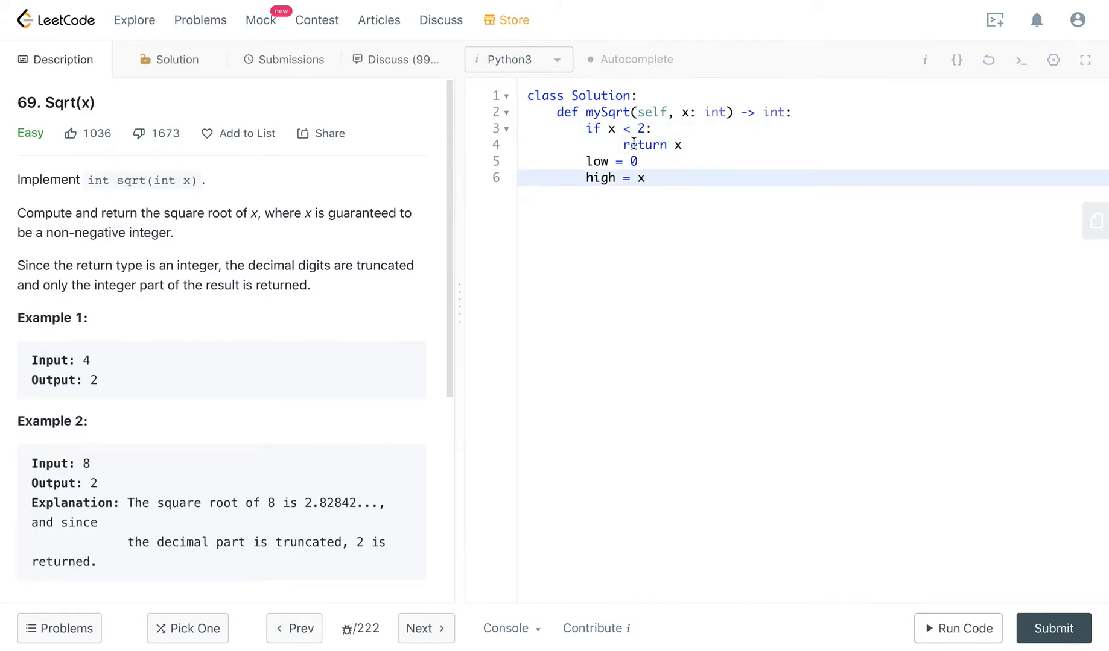